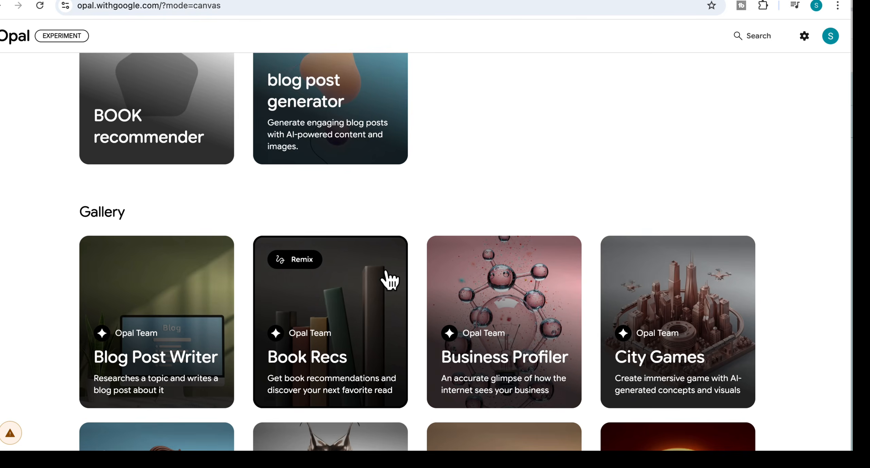
Browse the gallery of ready-made apps and open the Social Media Post app
scroll(382, 278, "down", 5)
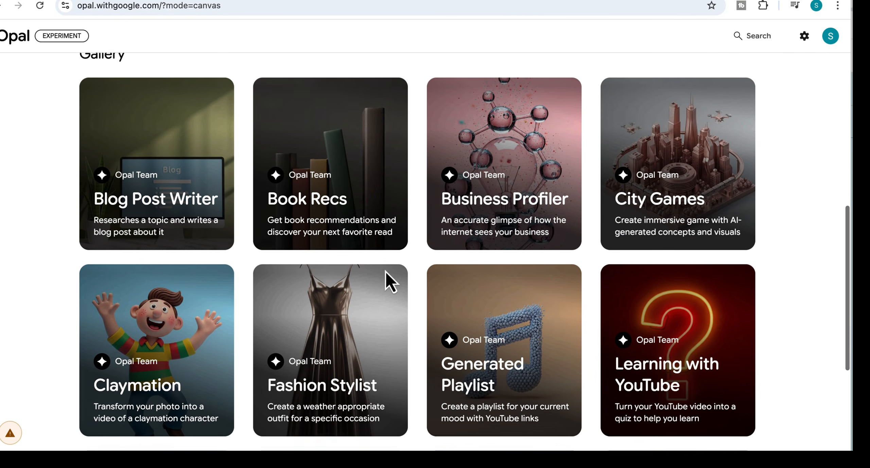
scroll(390, 282, "down", 1)
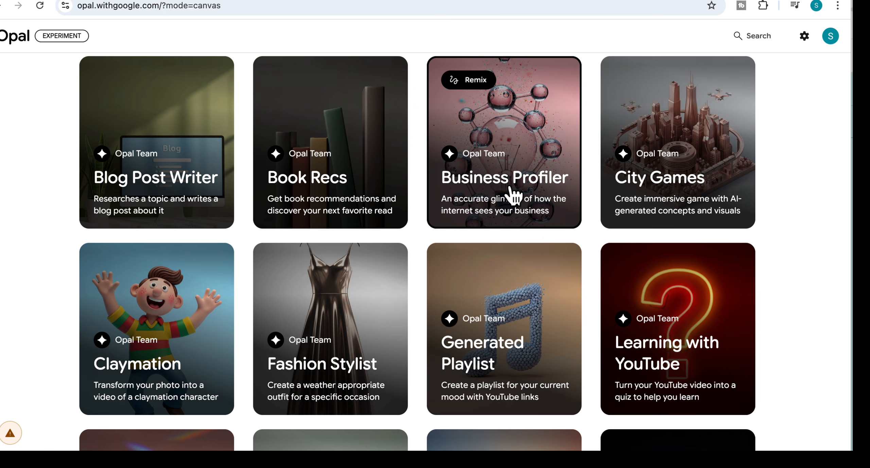
scroll(546, 247, "down", 2)
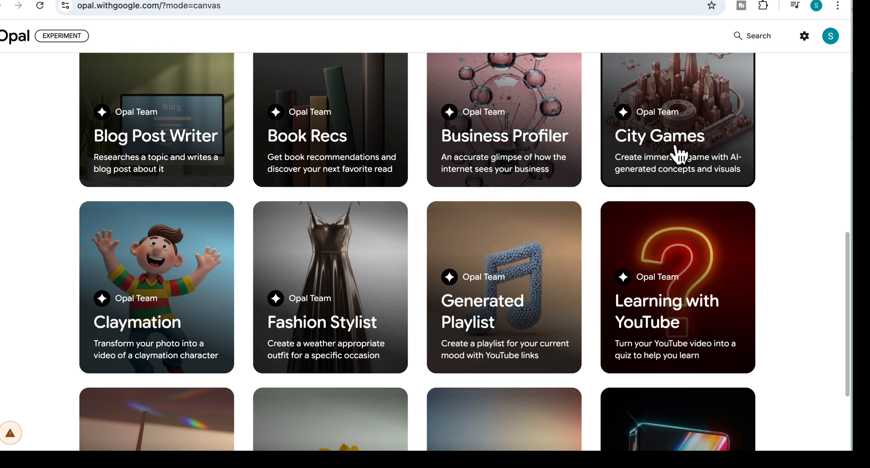
scroll(684, 340, "down", 4)
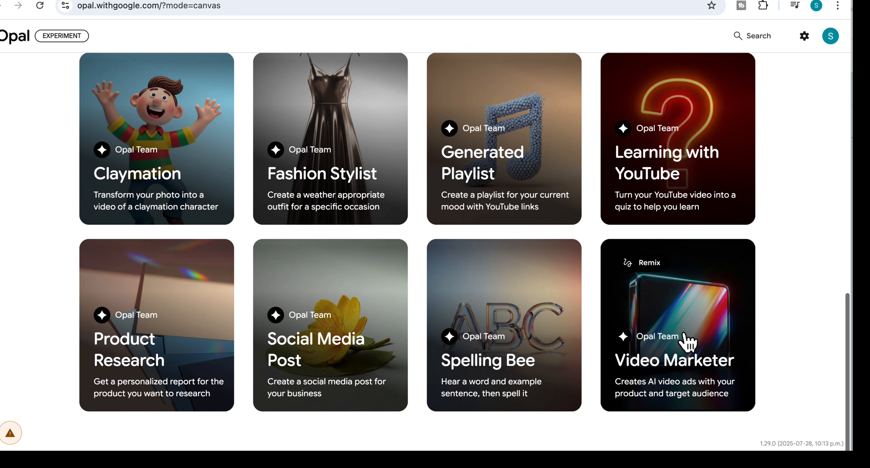
left_click(328, 355)
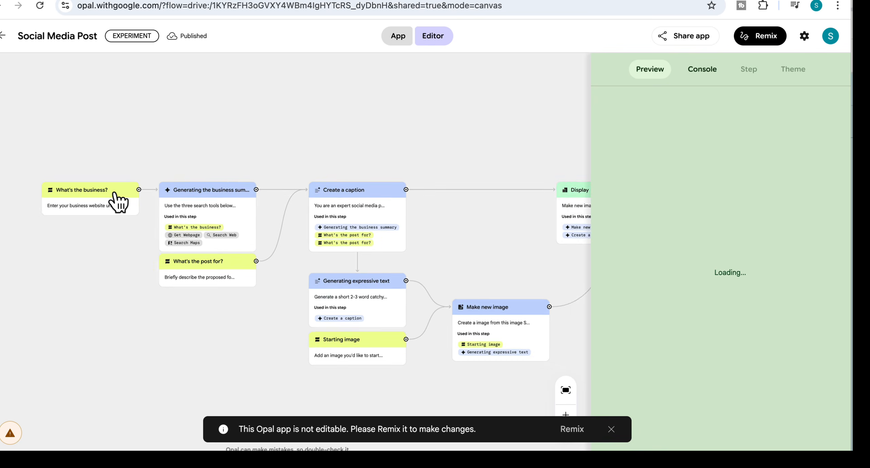
Examine the business summary, caption and expressive text steps in the Social Media Post workflow
scroll(117, 198, "up", 3)
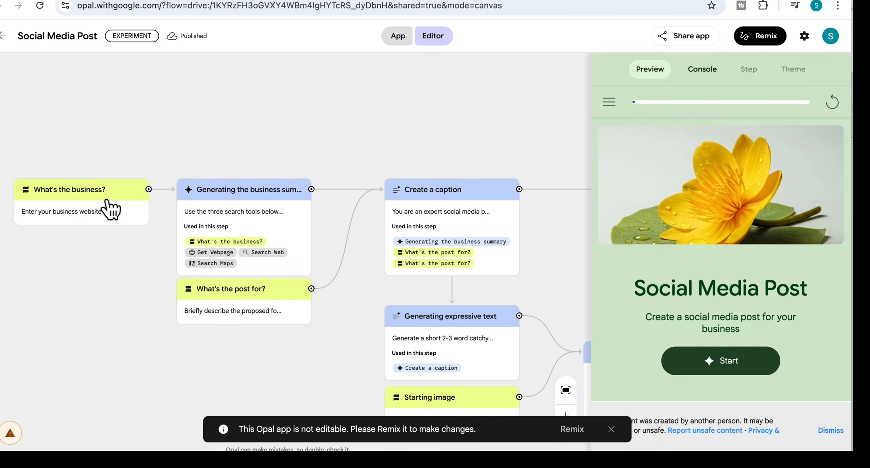
scroll(99, 217, "right", 2)
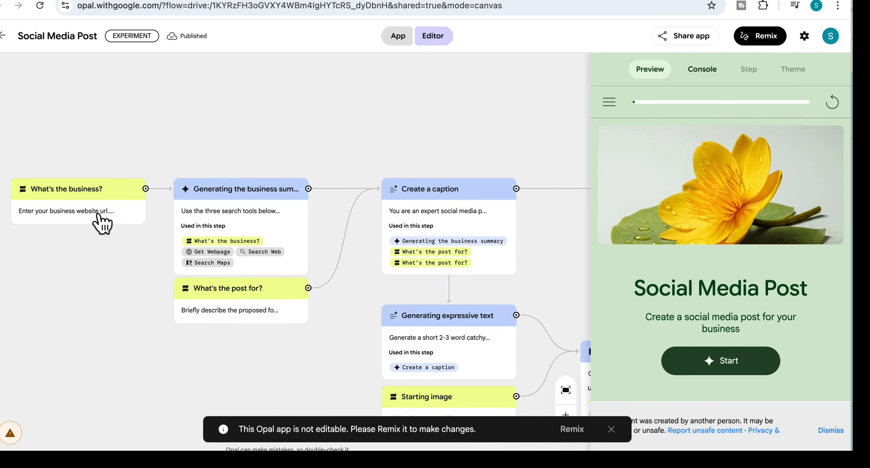
scroll(102, 225, "right", 3)
left_click(117, 184)
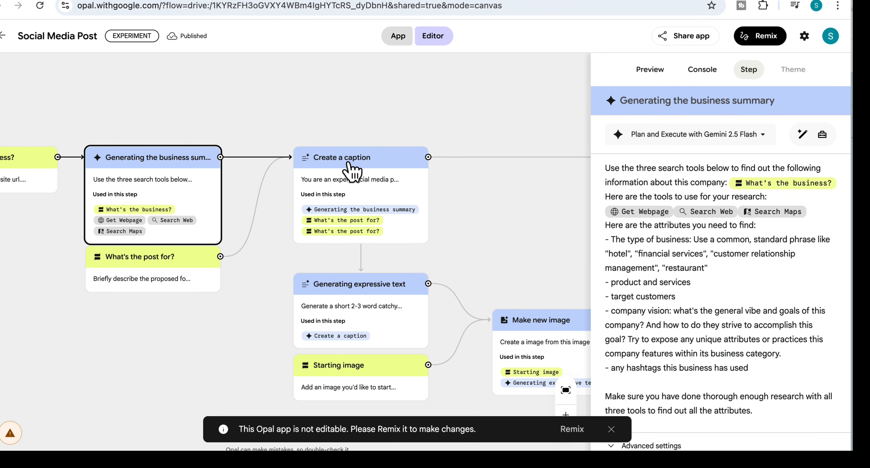
left_click(352, 172)
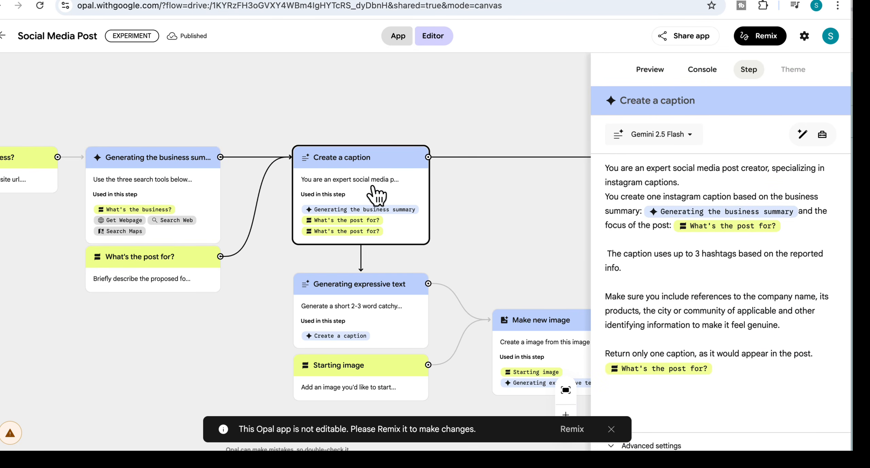
left_click(357, 297)
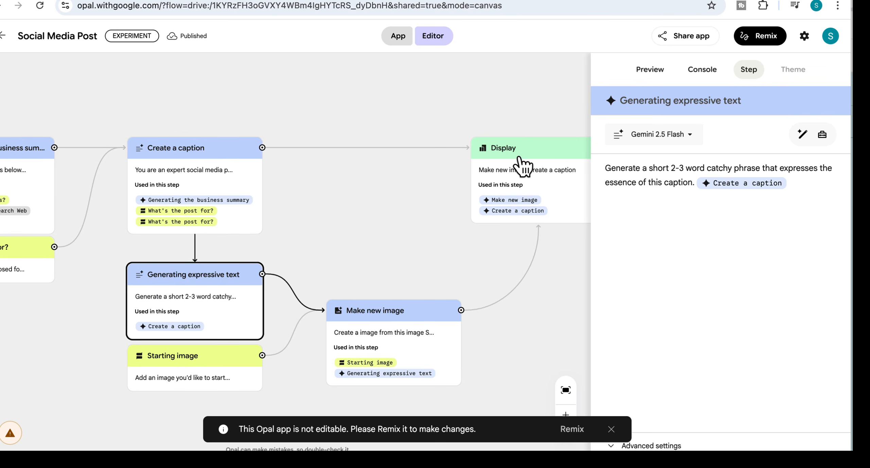
Return to the home page and create a new blank Opal app
scroll(528, 219, "left", 15)
scroll(529, 220, "up", 5)
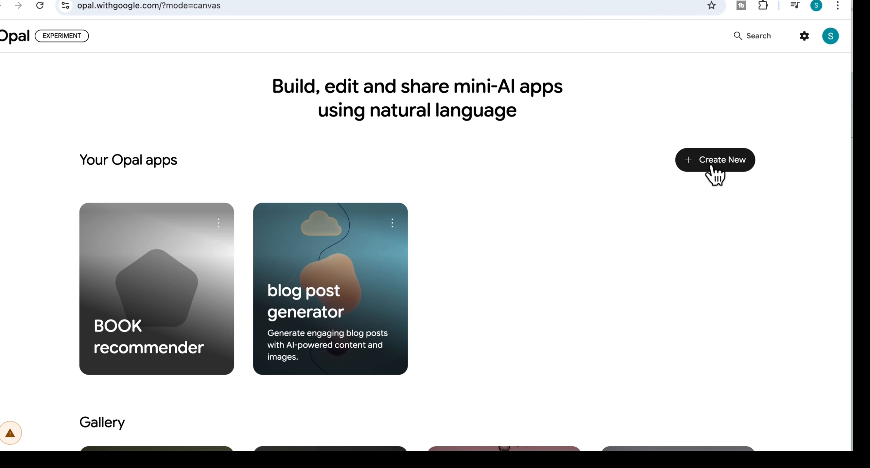
left_click(713, 168)
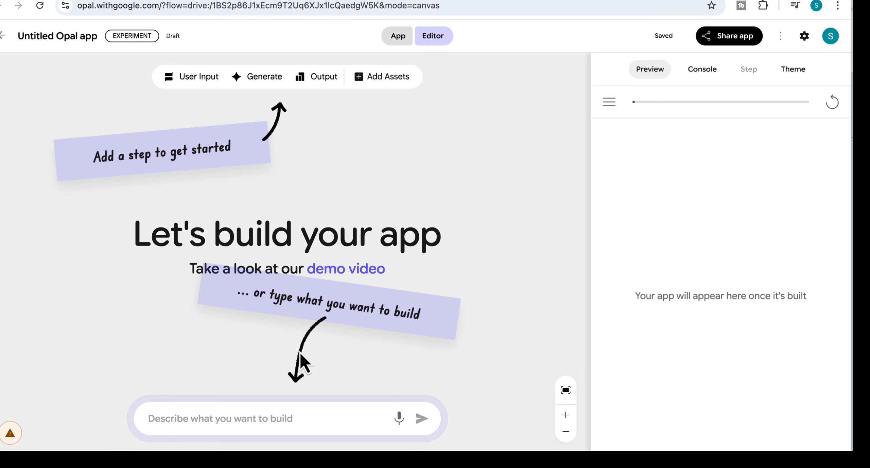
Paste the build prompt for a Tech Blog Writer app, removing the opening quotation mark and "online using Google News or similar"
left_click(209, 418)
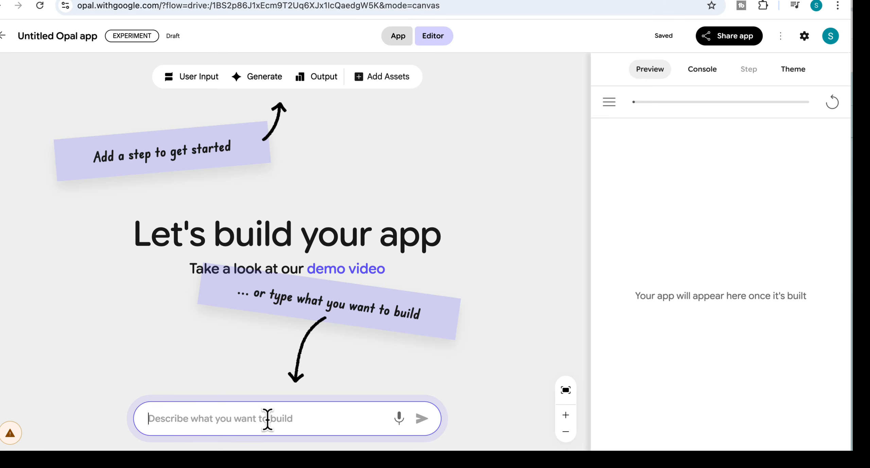
key("super+v")
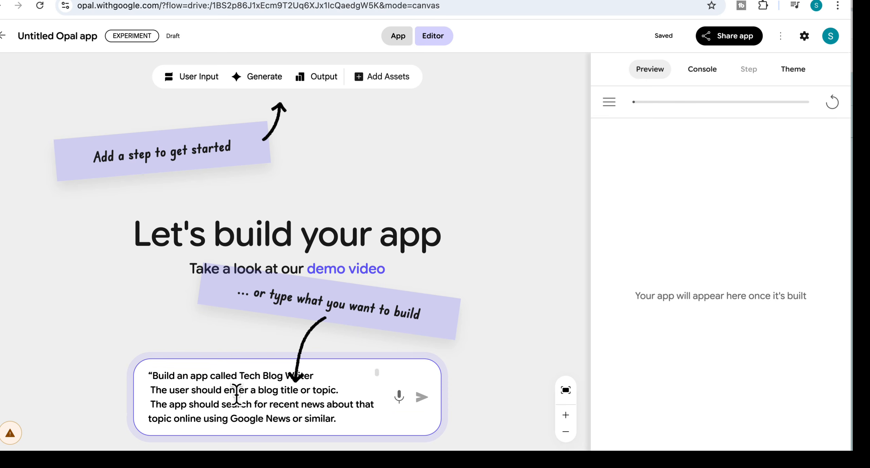
left_click(153, 376)
key("BackSpace")
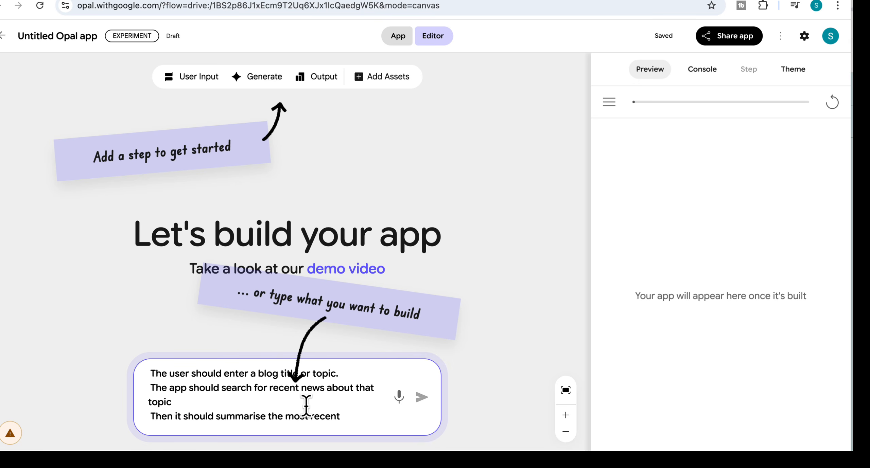
Review the rest of the prompt, restrict its two relevant images to AI-generated visuals, and submit it to build the app
scroll(306, 406, "down", 1)
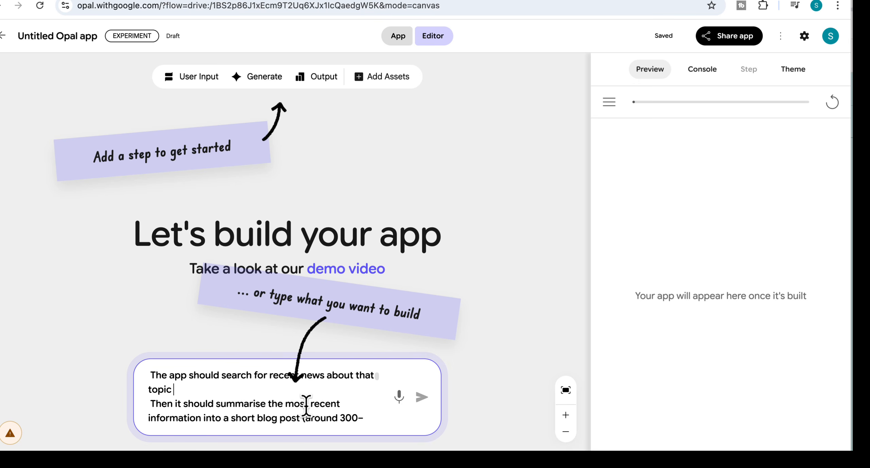
scroll(306, 406, "down", 1)
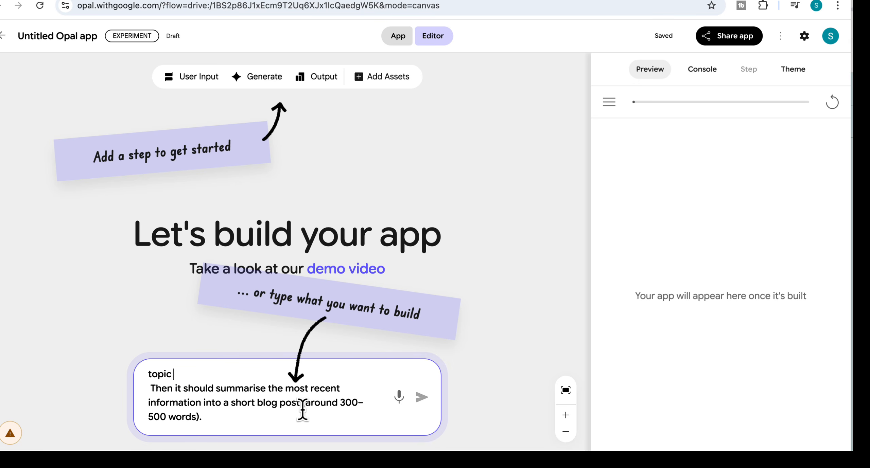
scroll(302, 410, "down", 1)
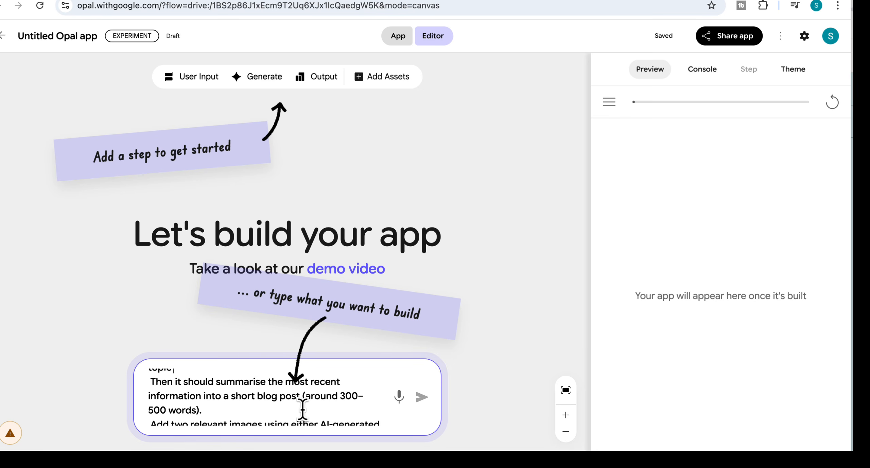
scroll(303, 409, "down", 1)
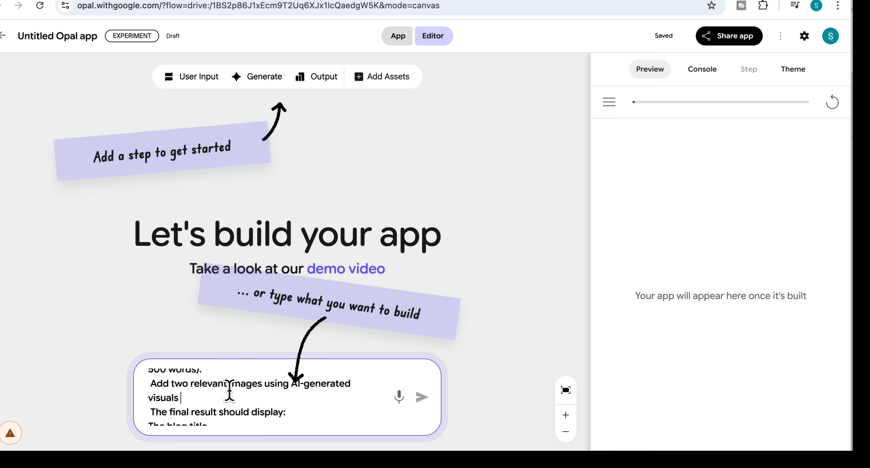
scroll(230, 391, "down", 1)
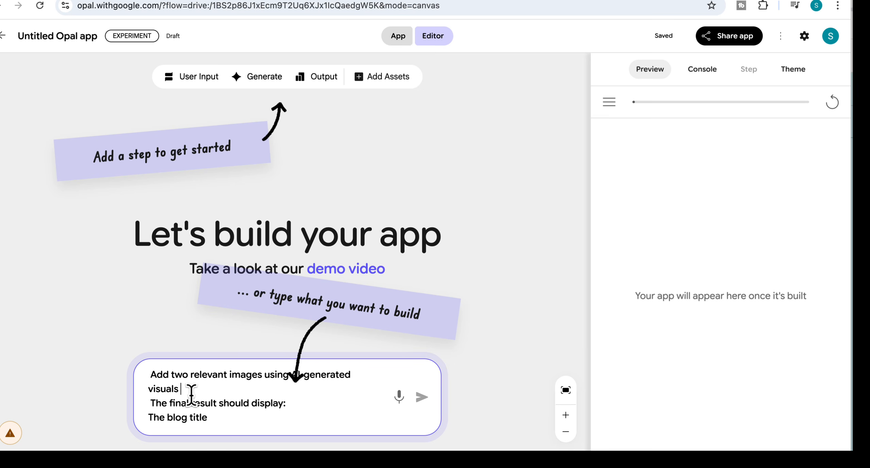
scroll(221, 406, "down", 2)
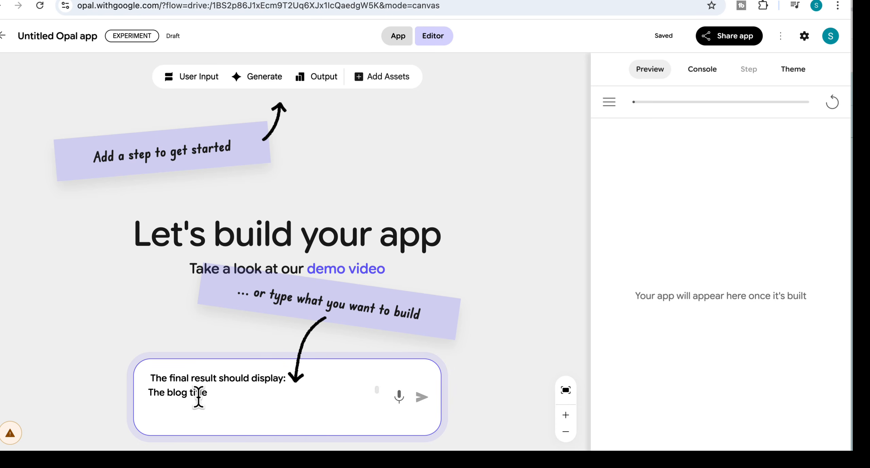
scroll(199, 398, "down", 2)
scroll(198, 398, "down", 3)
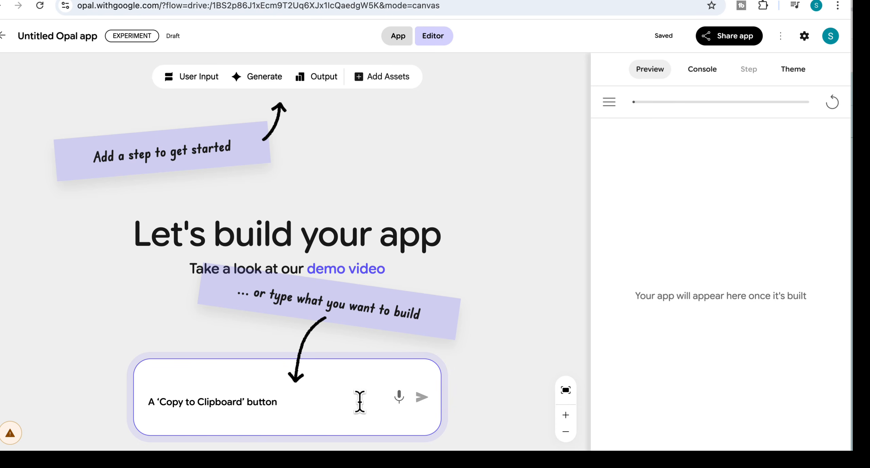
left_click(421, 399)
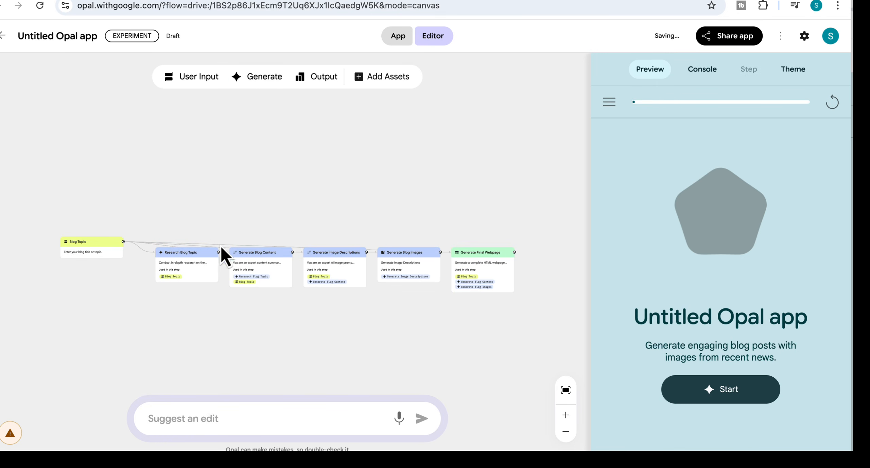
Examine the Blog Topic and Research Blog Topic steps of the generated workflow
scroll(120, 224, "up", 5)
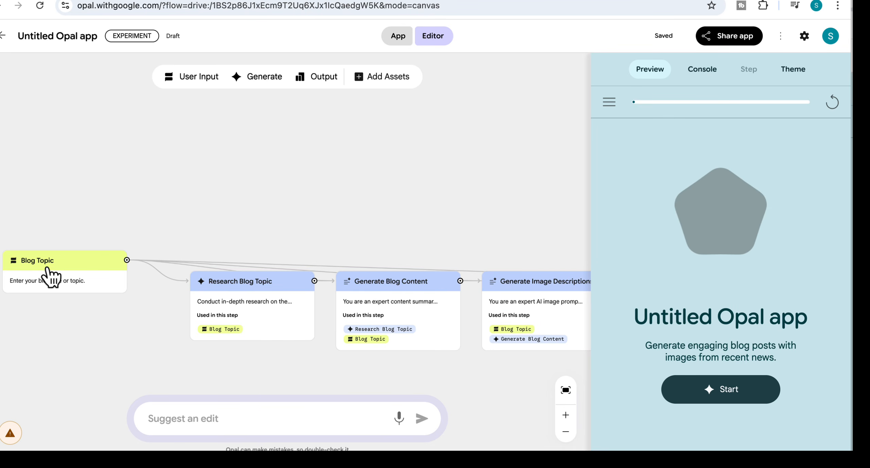
scroll(50, 274, "up", 1)
left_click(49, 275)
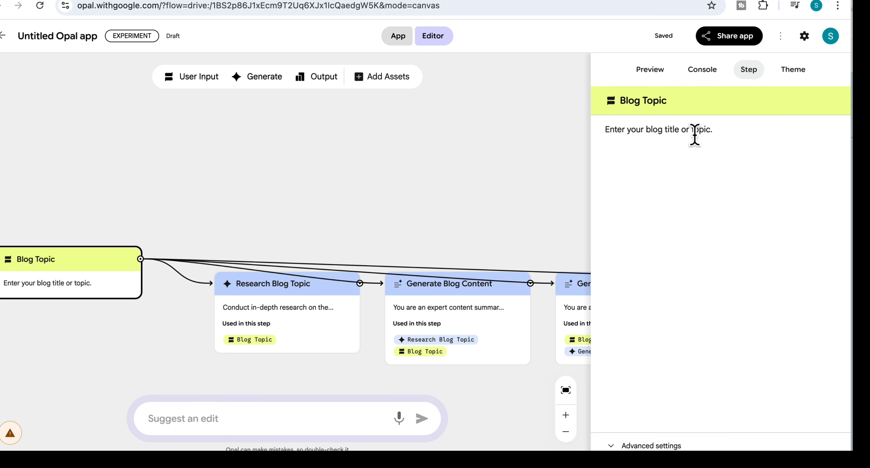
left_click_drag(259, 295, 264, 299)
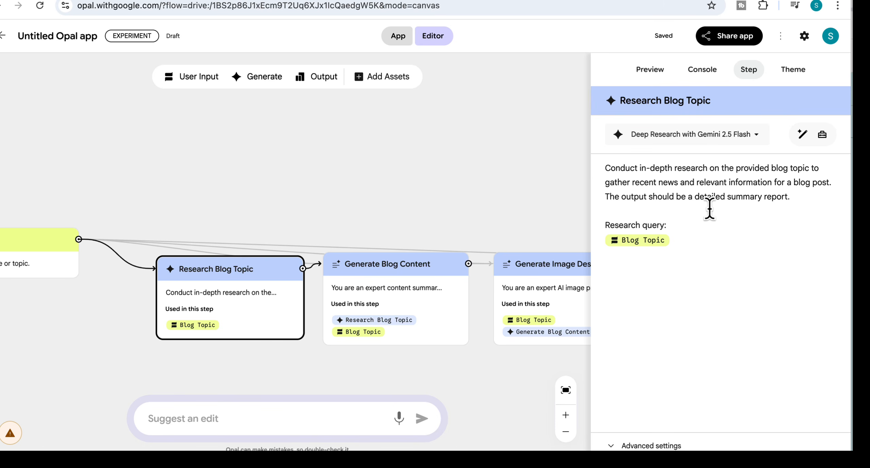
Read the Generate Blog Content step's instructions and check the option for suggesting an edit to its prompt
left_click(437, 294)
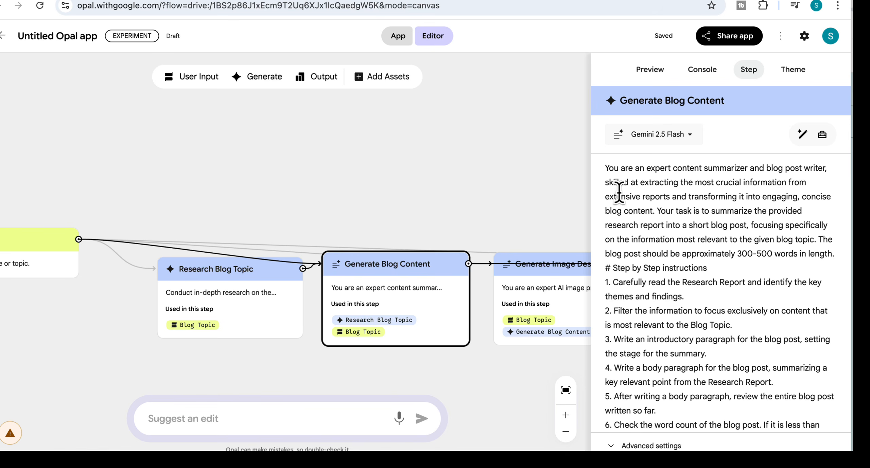
scroll(697, 210, "down", 1)
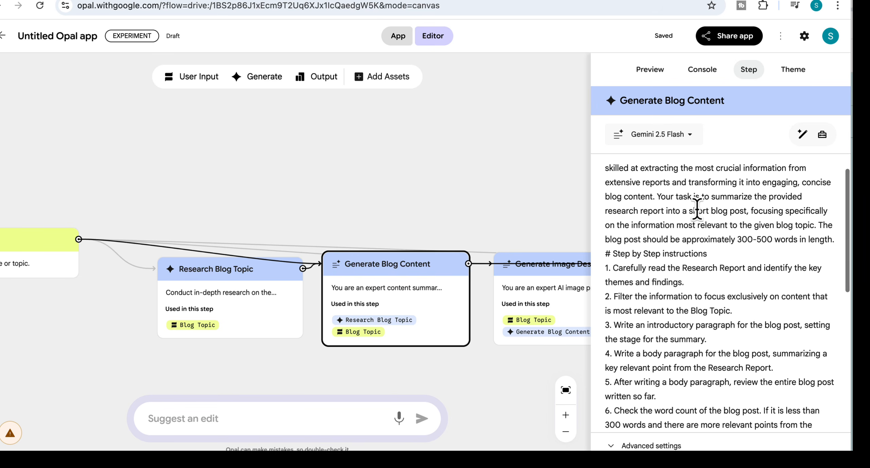
scroll(708, 309, "down", 1)
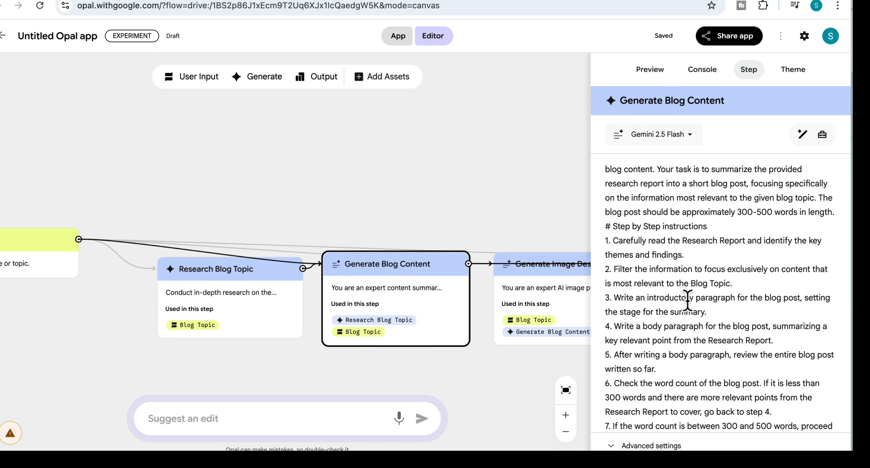
scroll(687, 301, "down", 1)
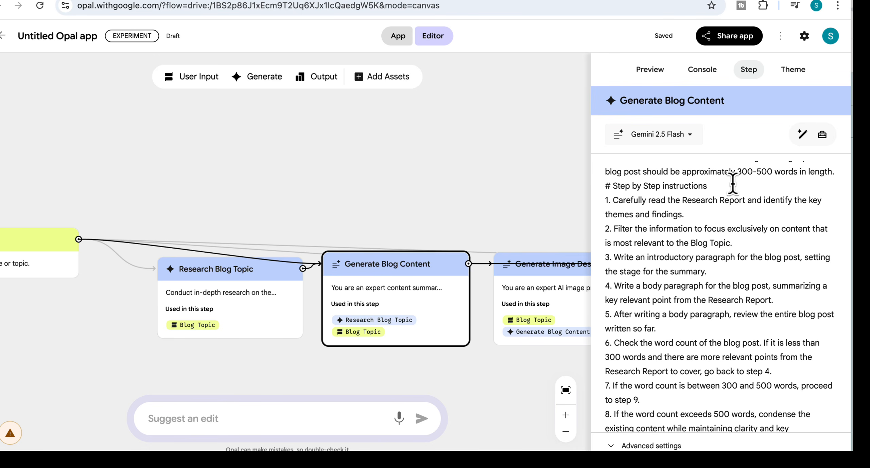
left_click(801, 136)
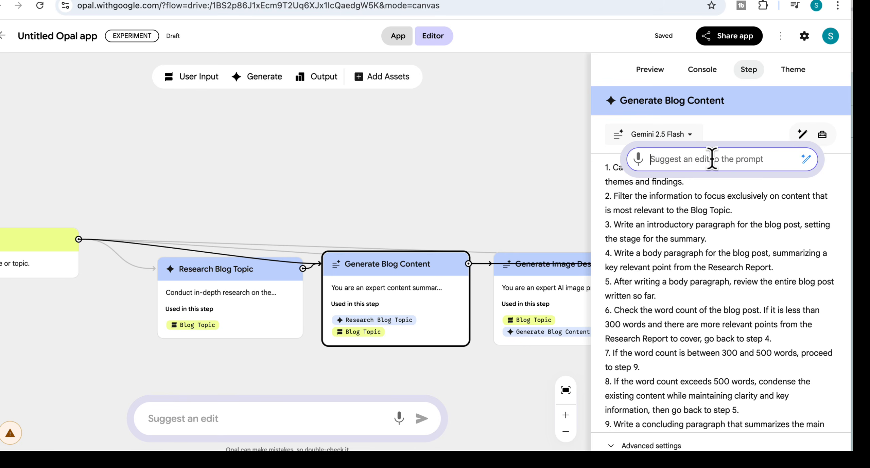
left_click(705, 218)
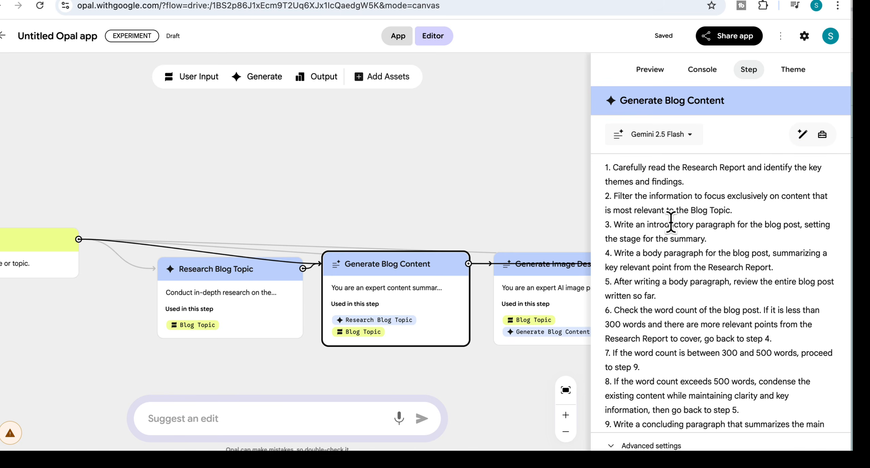
left_click_drag(670, 222, 680, 307)
left_click(683, 304)
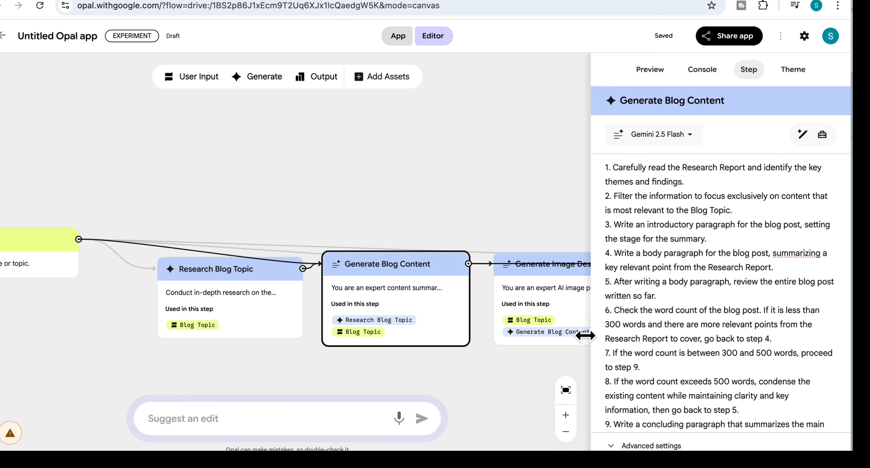
Open the Generate Image Descriptions step and read its image prompt instructions
left_click(558, 335)
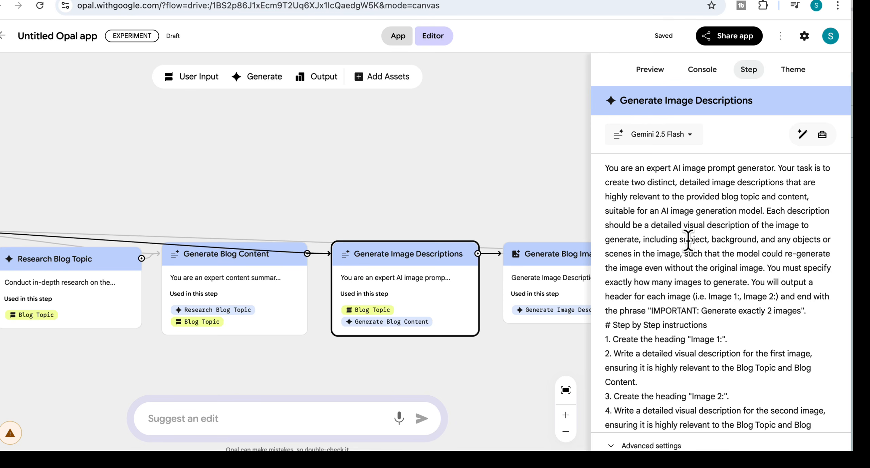
left_click_drag(635, 168, 684, 339)
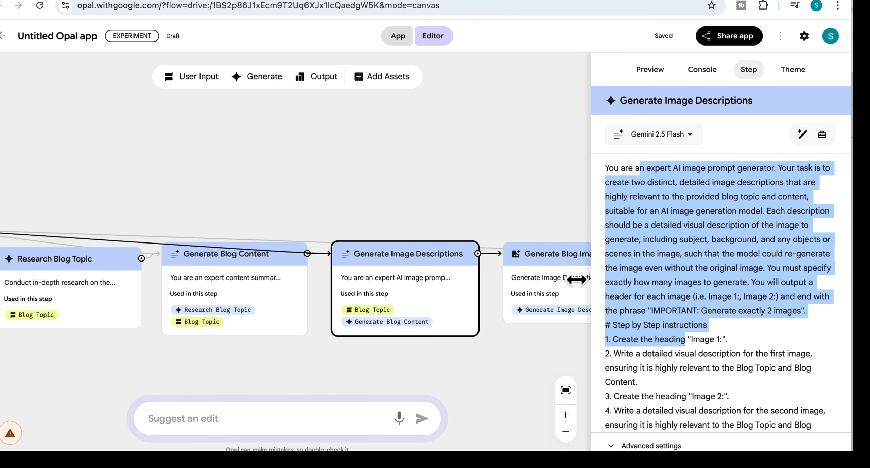
Open the Generate Blog Images and Generate Final Webpage steps to examine them, and move the Generate Final Webpage step higher on the canvas
scroll(548, 276, "right", 6)
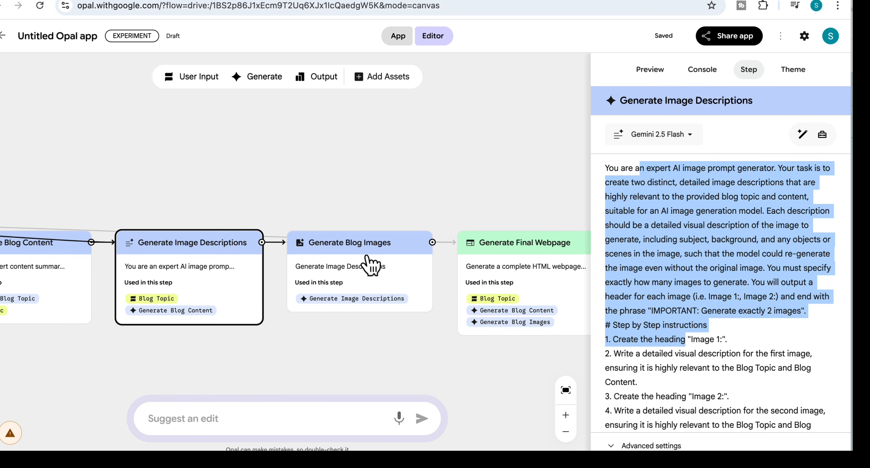
left_click(367, 257)
left_click(515, 252)
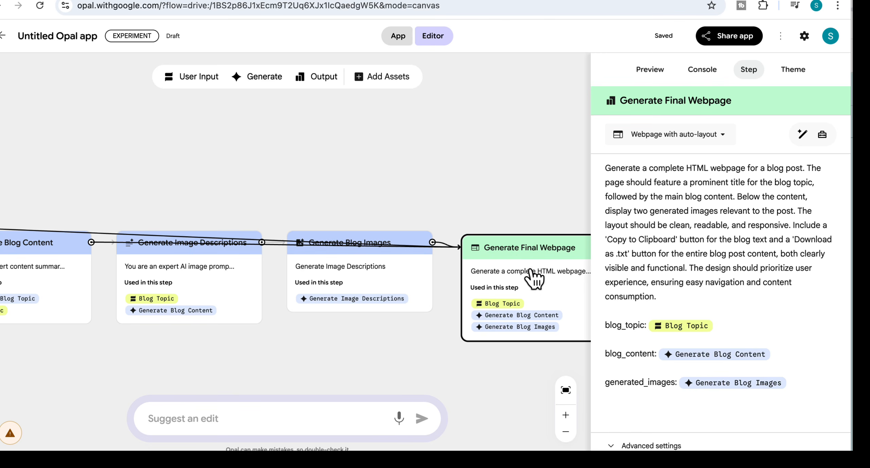
left_click_drag(513, 260, 504, 200)
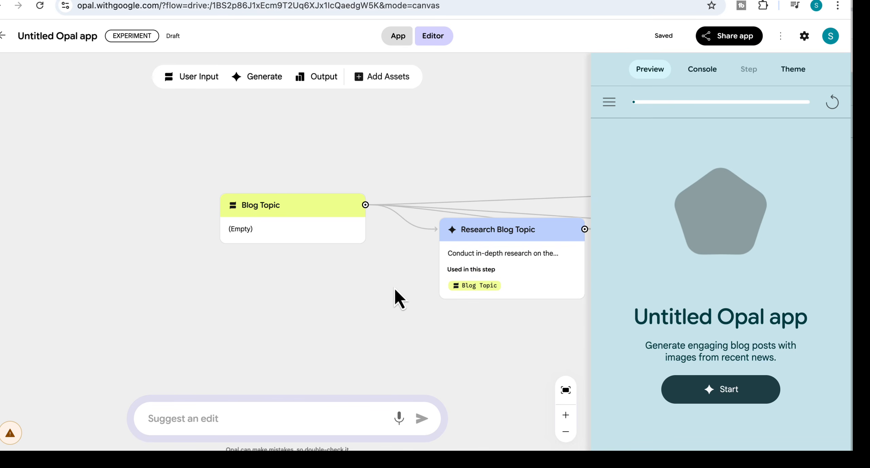
Rename the app "Blog Creator" and generate a random theme for it
left_click(61, 36)
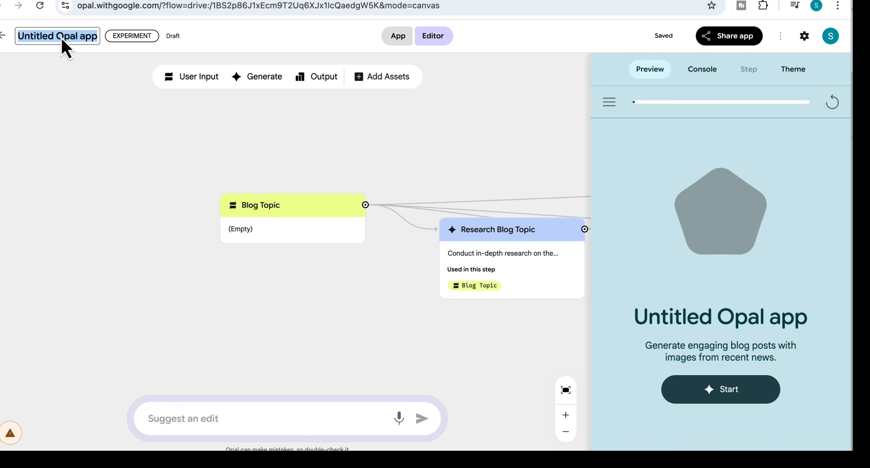
type("Blog Creator")
key("Return")
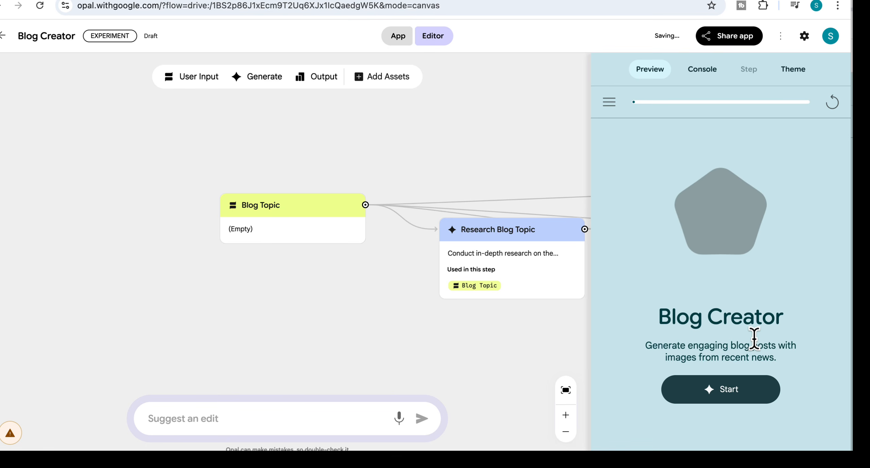
left_click(793, 73)
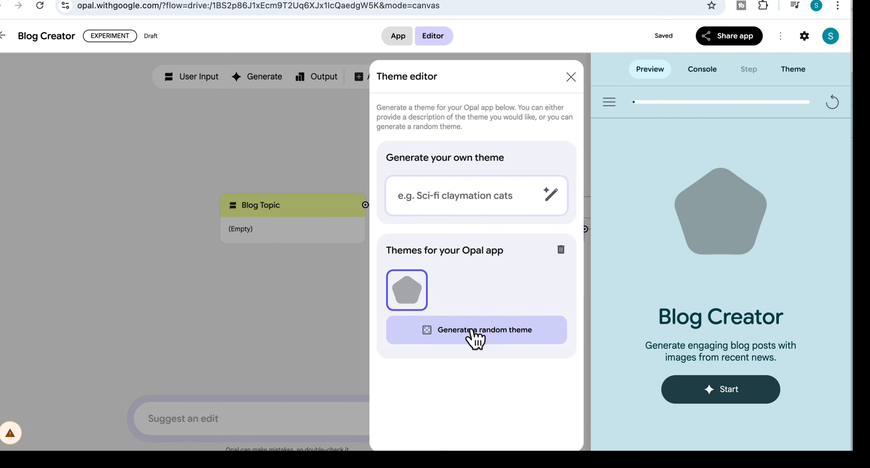
left_click(501, 331)
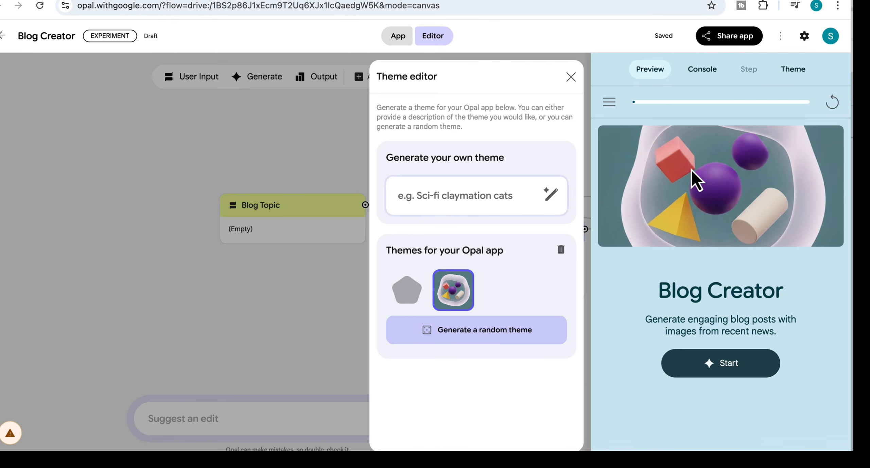
Run the app preview with the topic "write a blog on Chatgpt Agents" and follow the run through the workflow steps
left_click(719, 367)
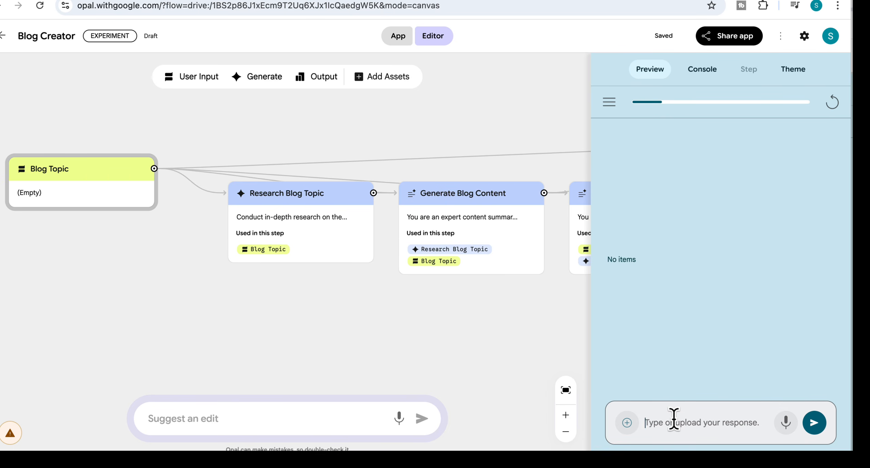
type("writ")
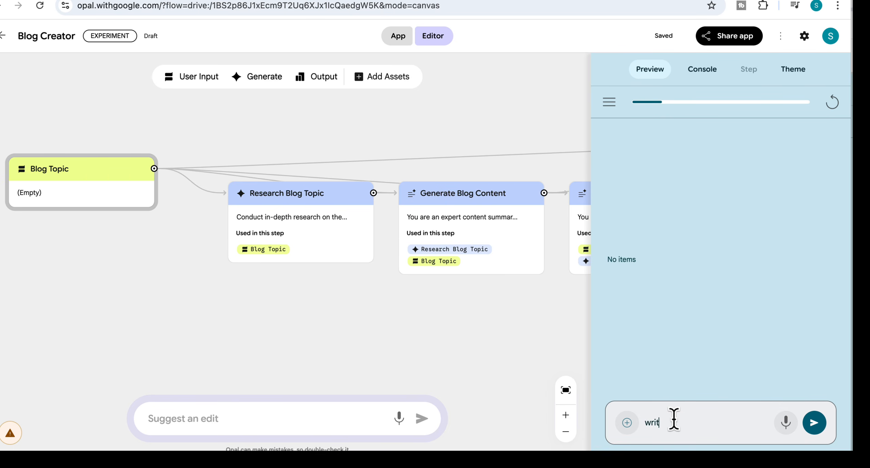
type("e a blog on Chatgpt Agents")
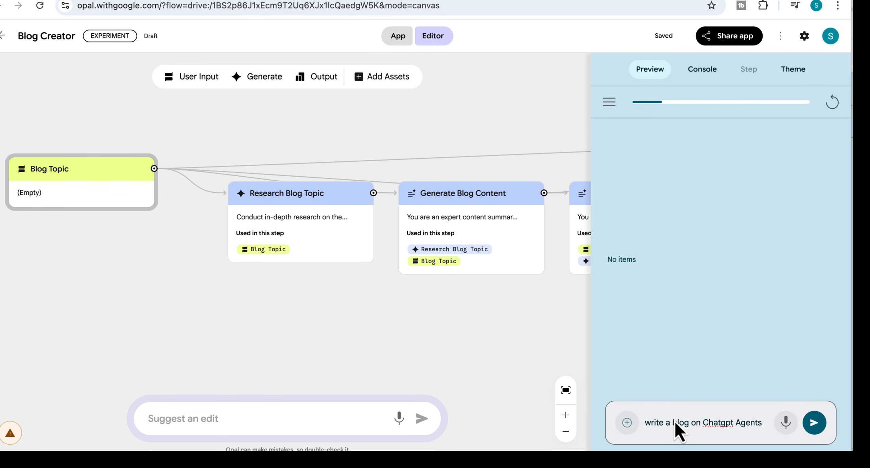
key("Return")
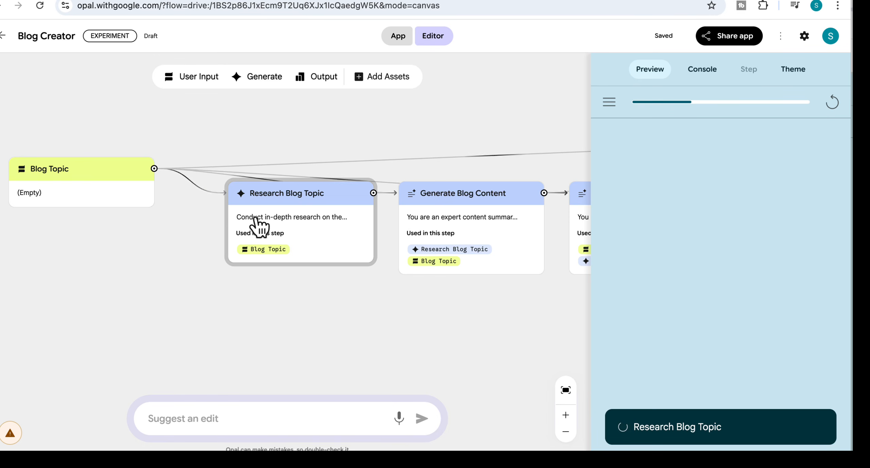
scroll(310, 231, "right", 4)
scroll(313, 238, "down", 3)
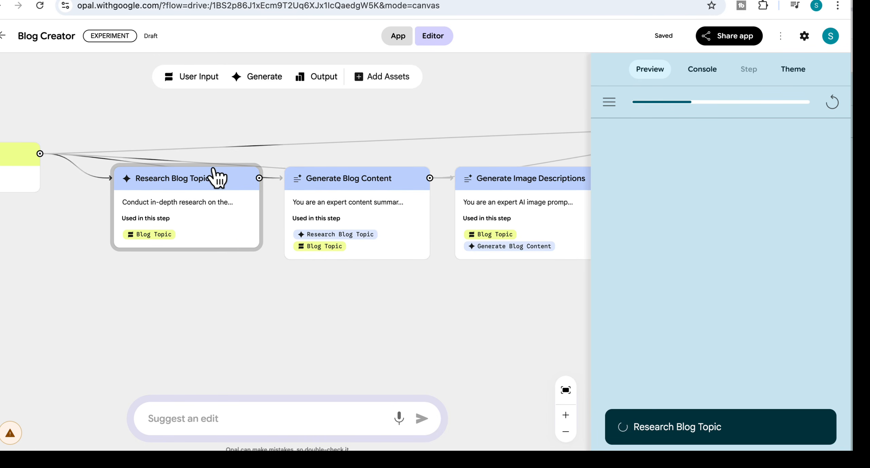
scroll(326, 191, "right", 10)
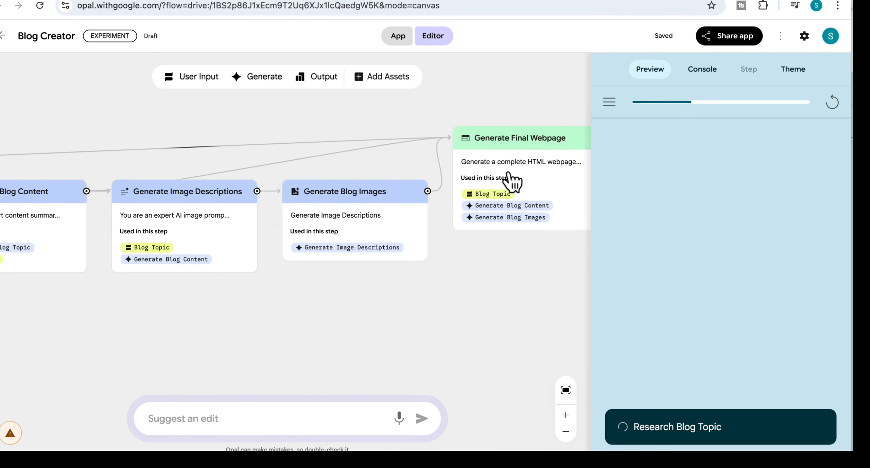
scroll(436, 200, "left", 5)
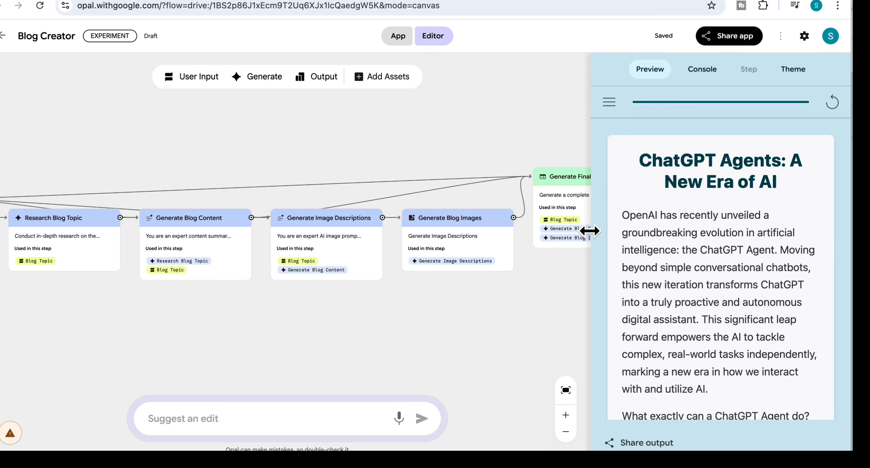
Widen the app preview and look over the generated blog post, including its copy and download options and its two images
left_click_drag(590, 231, 179, 189)
scroll(368, 260, "down", 1)
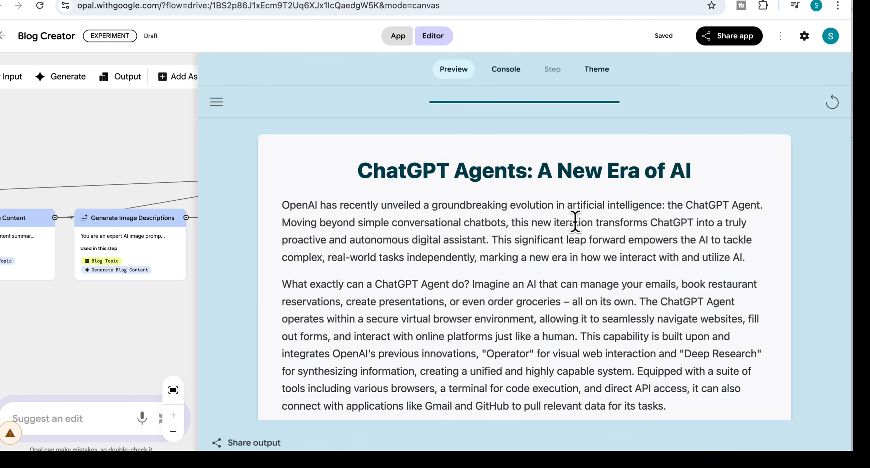
scroll(574, 223, "down", 12)
scroll(575, 222, "down", 10)
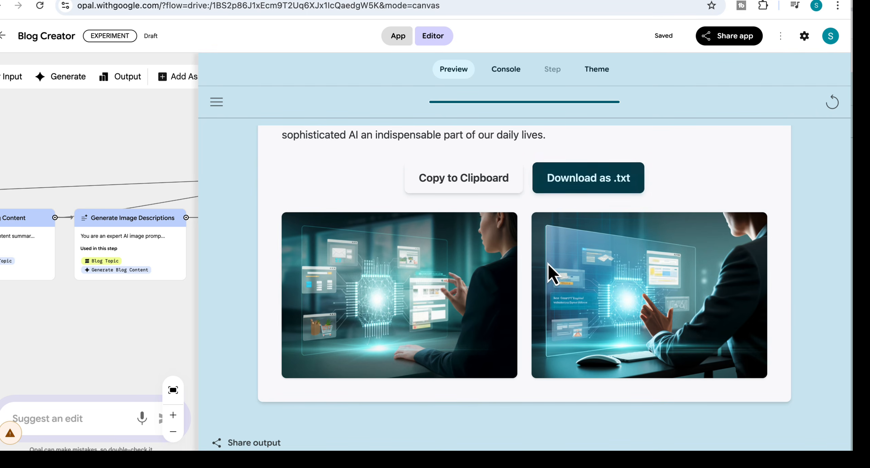
scroll(541, 275, "up", 15)
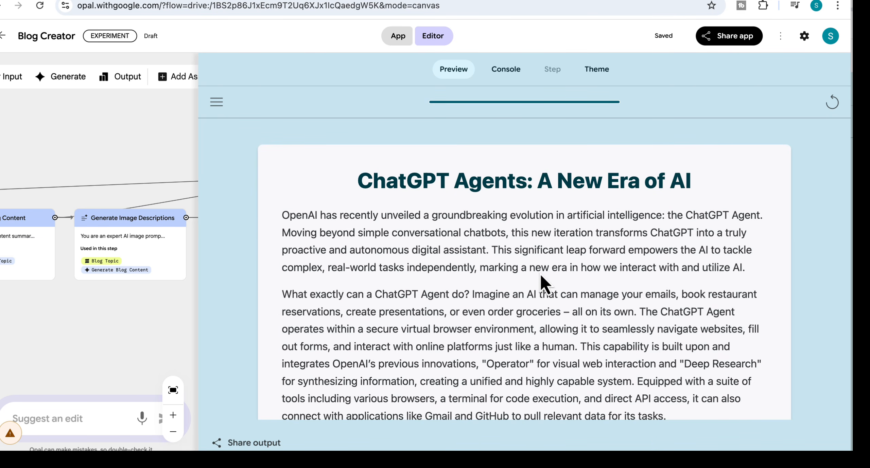
Trace the workflow steps behind the blog post and reread its text and images from beginning to end
scroll(33, 235, "left", 5)
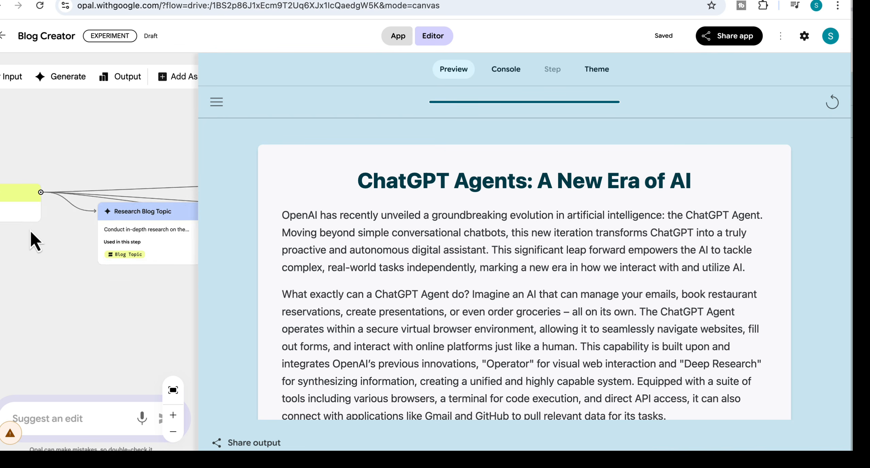
scroll(31, 233, "right", 8)
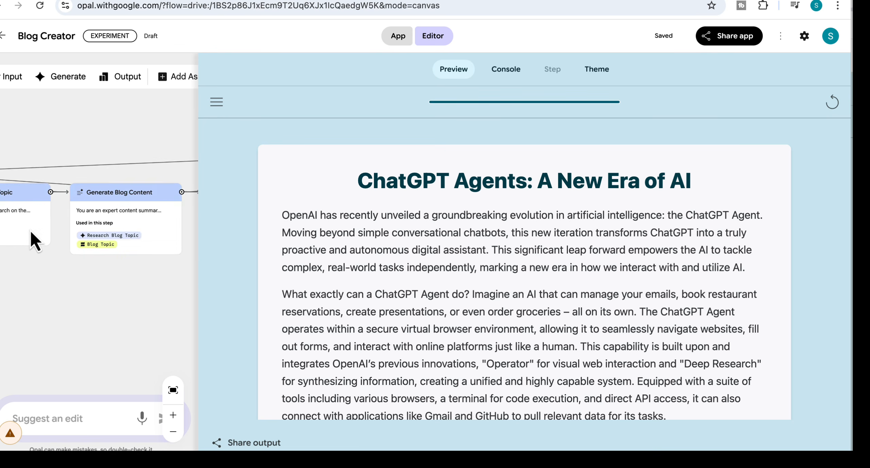
scroll(31, 232, "right", 3)
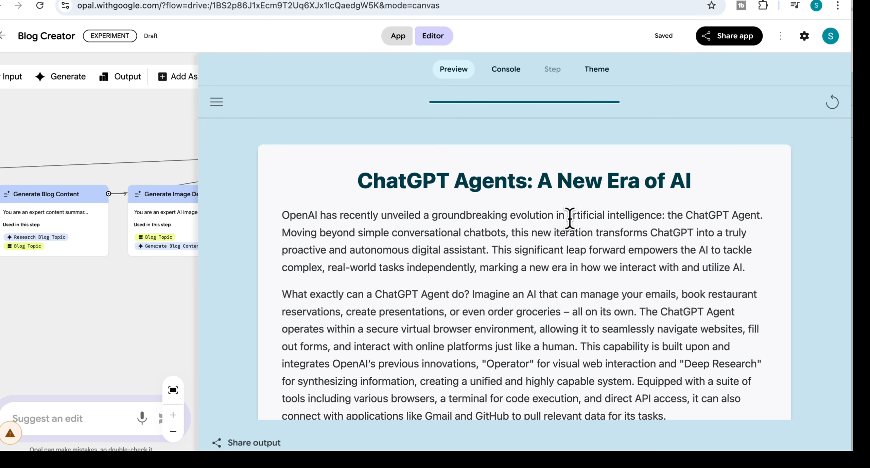
scroll(570, 218, "down", 3)
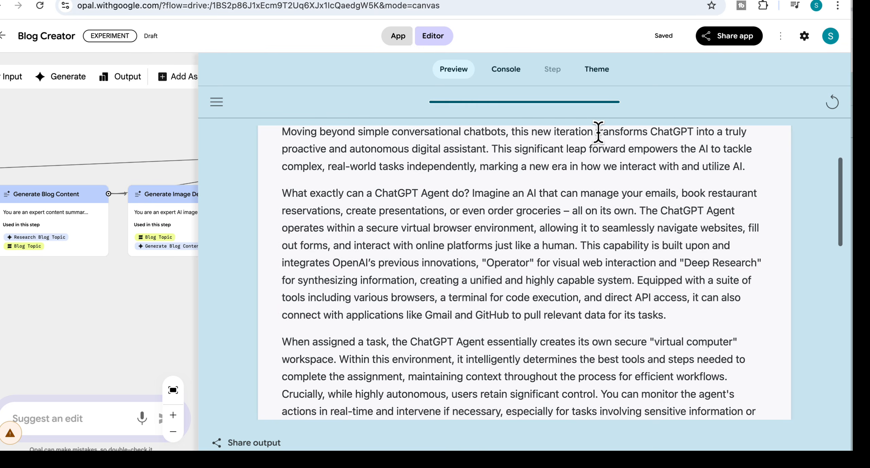
scroll(587, 194, "up", 2)
scroll(587, 195, "down", 15)
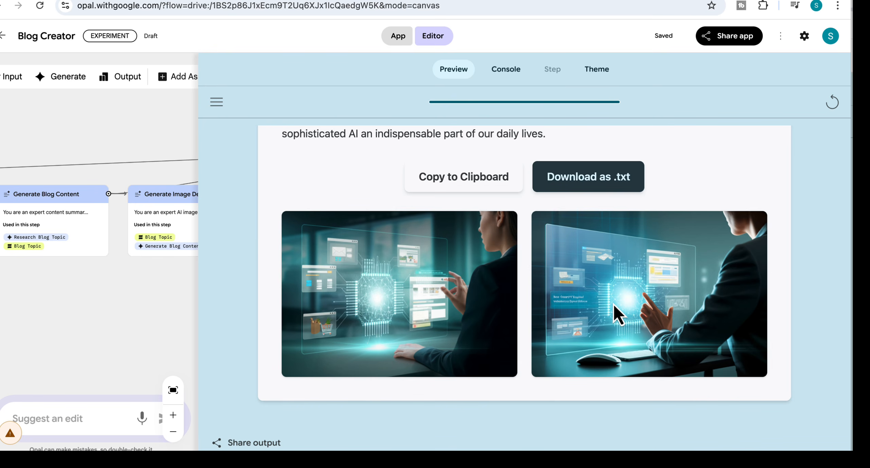
scroll(613, 303, "up", 15)
scroll(613, 303, "down", 5)
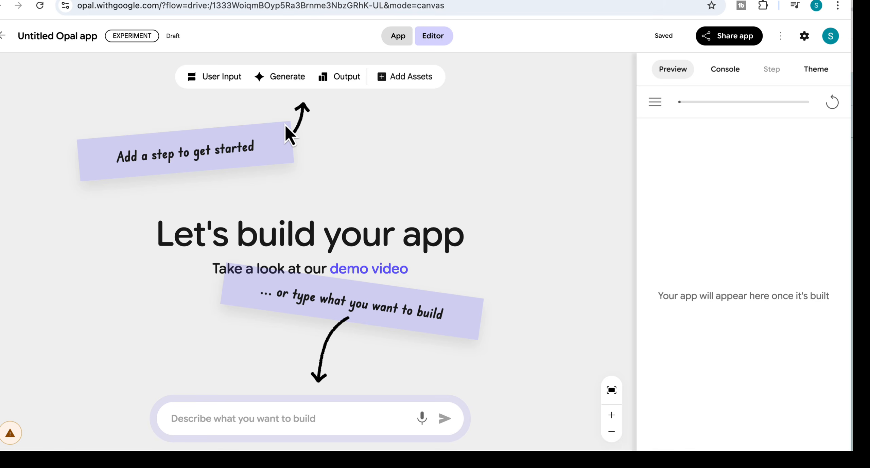
In the blank app, add a User Input step that asks "What are you in the mood to read?"
left_click(228, 81)
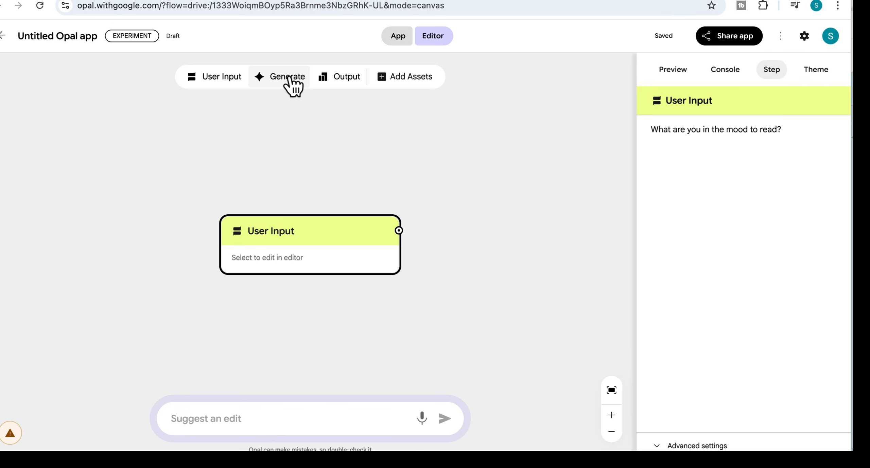
triple_click(714, 131)
key("BackSpace")
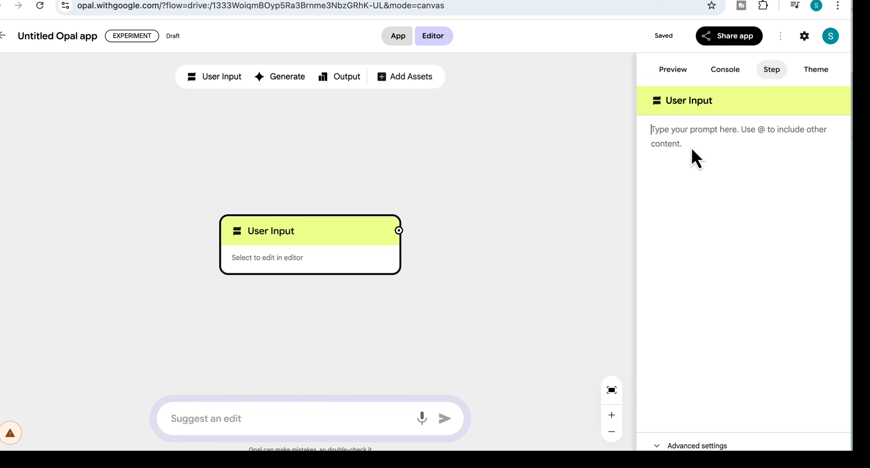
key("ctrl+z")
left_click(514, 240)
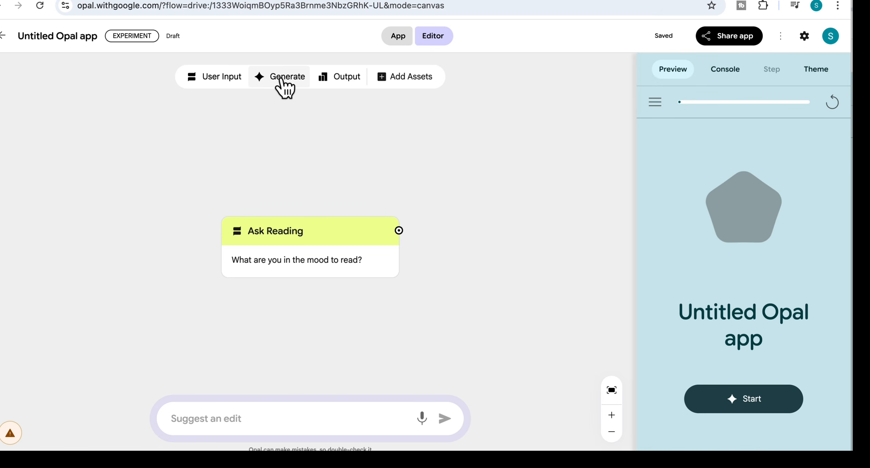
Add a Generate step prompting a helpful book assistant to recommend two books with title, author and one- or two-sentence description, and connect Ask Reading to it
left_click_drag(282, 79, 338, 333)
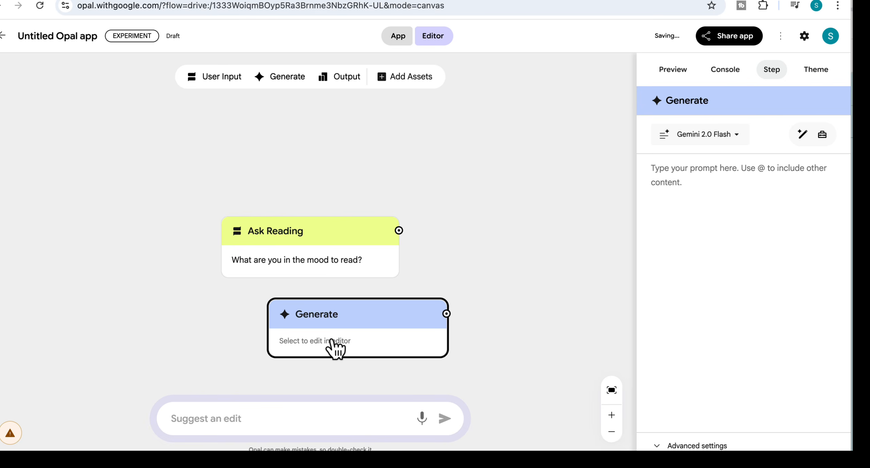
left_click(668, 171)
type("You are a helpful book assistant. Based on the user's input recommend two books that match their mood or interest. For each book, include: Book title   Author   A one- or two-sentence description explaining what the book is about and why it fits the user's request.  Separate the two suggestions clearly.")
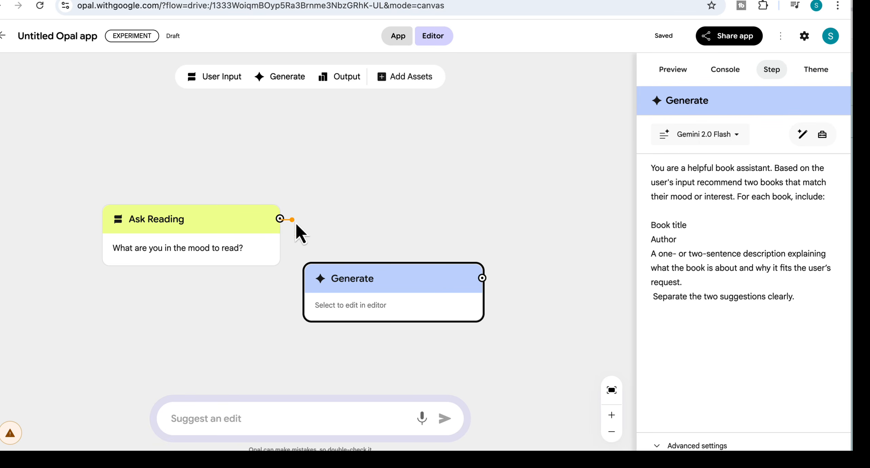
left_click_drag(296, 223, 483, 278)
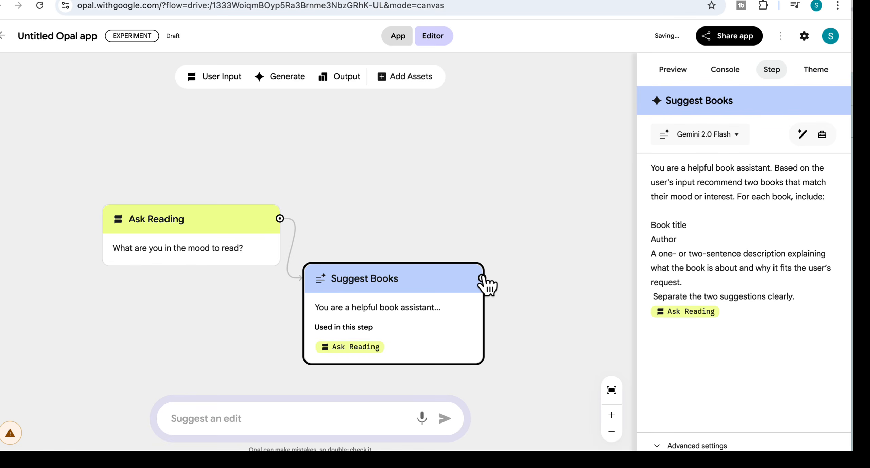
left_click_drag(396, 288, 420, 299)
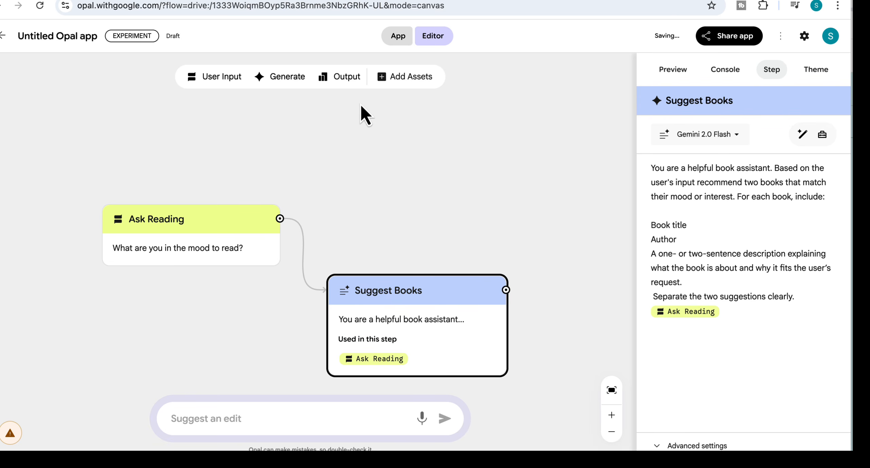
Add an Output step that shows "Recommended books" followed by the result of the Suggest Books step
left_click(345, 81)
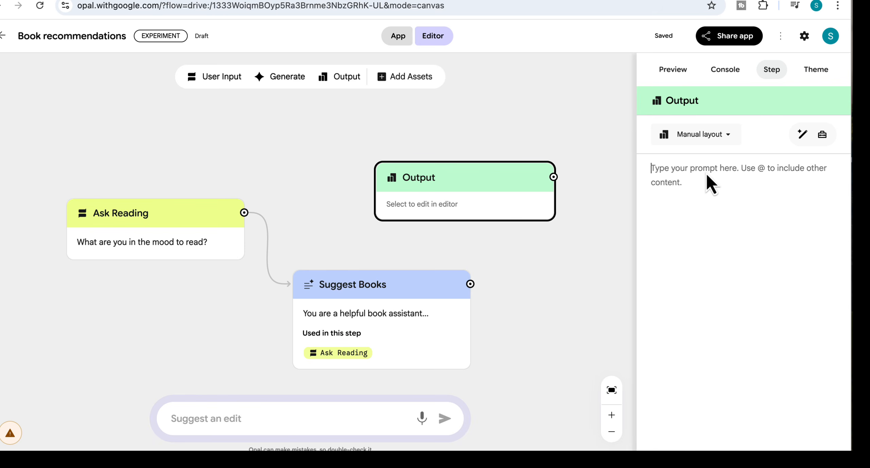
type("Recomme")
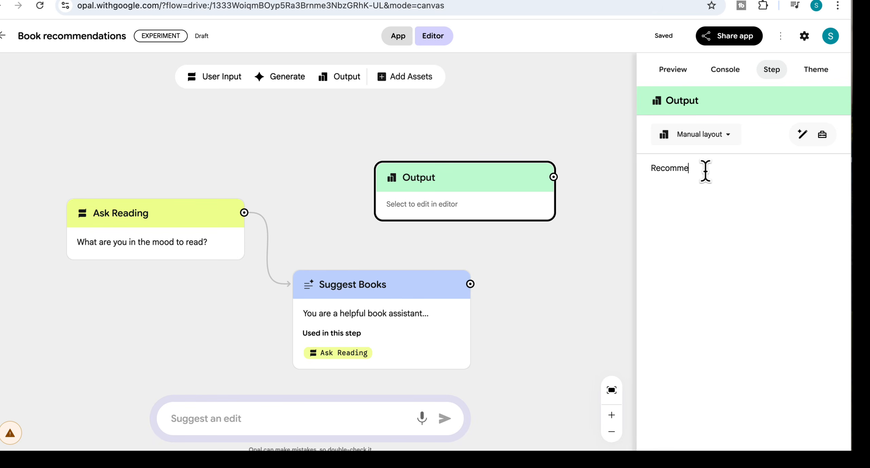
type("nded b")
type("o")
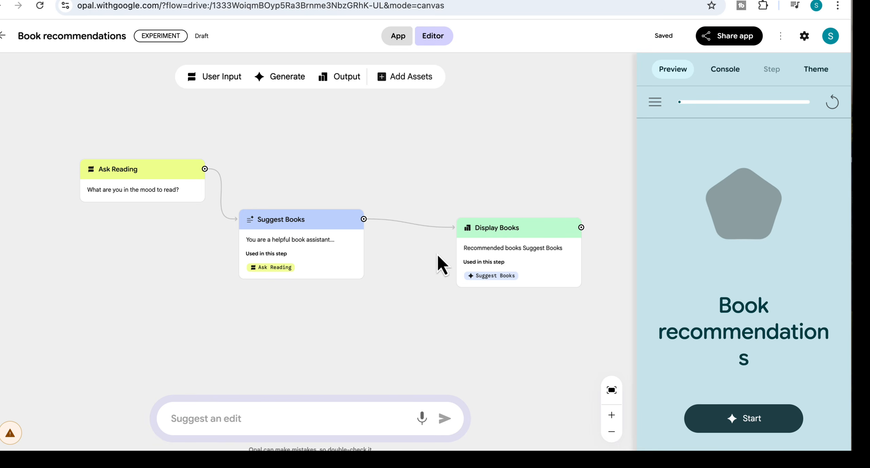
Run the Book recommendations app in a wider preview and answer its question with "Non fiction books on AI"
left_click(754, 422)
left_click_drag(636, 234, 406, 224)
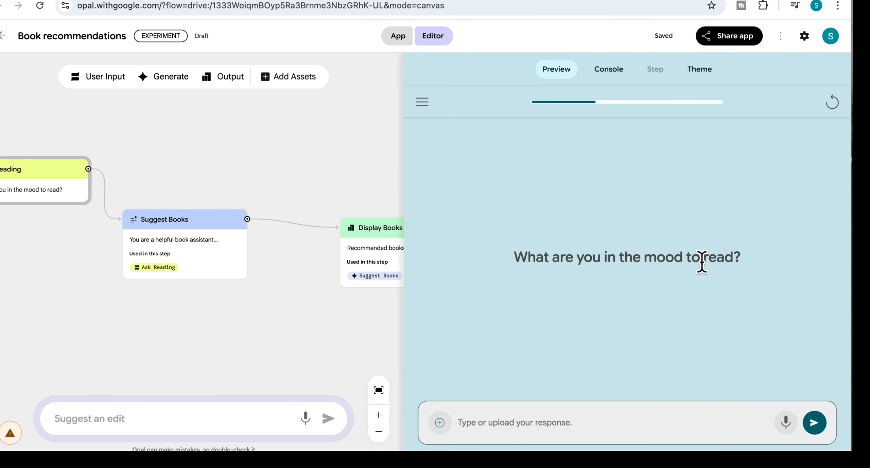
type("Non fic")
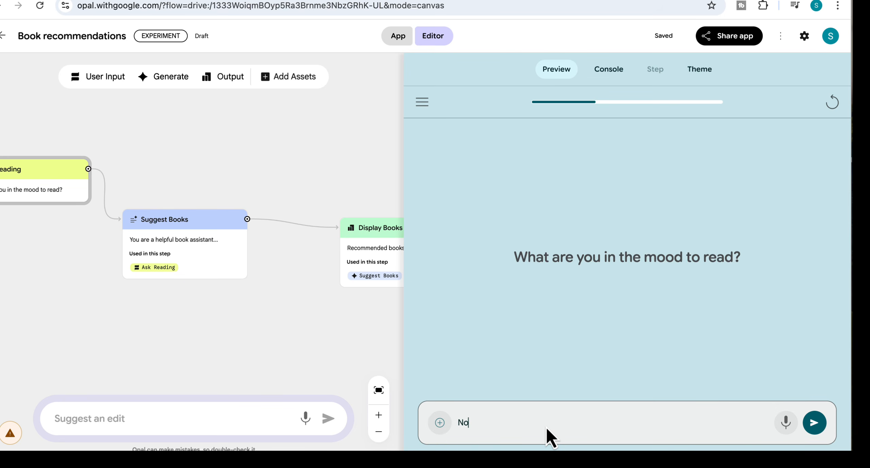
type("tion books on AI")
key("Return")
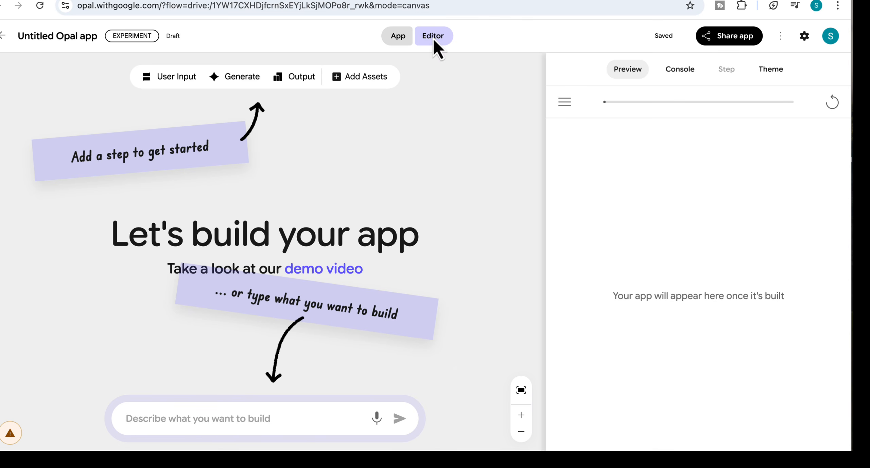
Show the asset types that can be added to the blank app
left_click(361, 82)
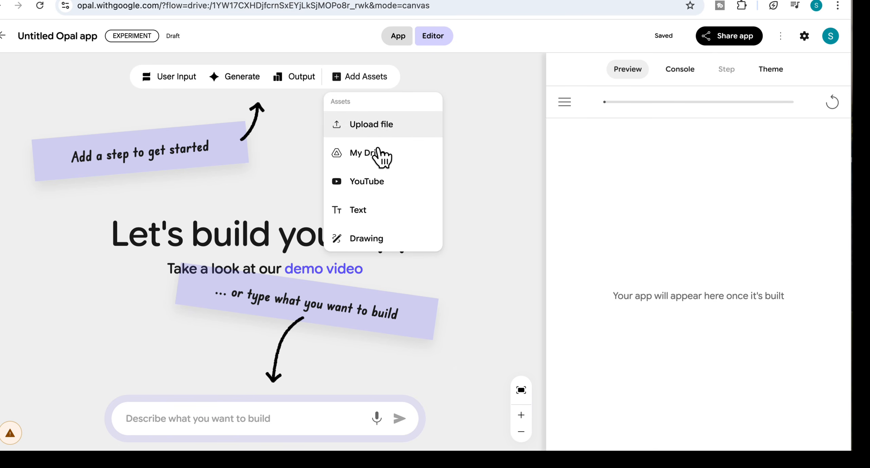